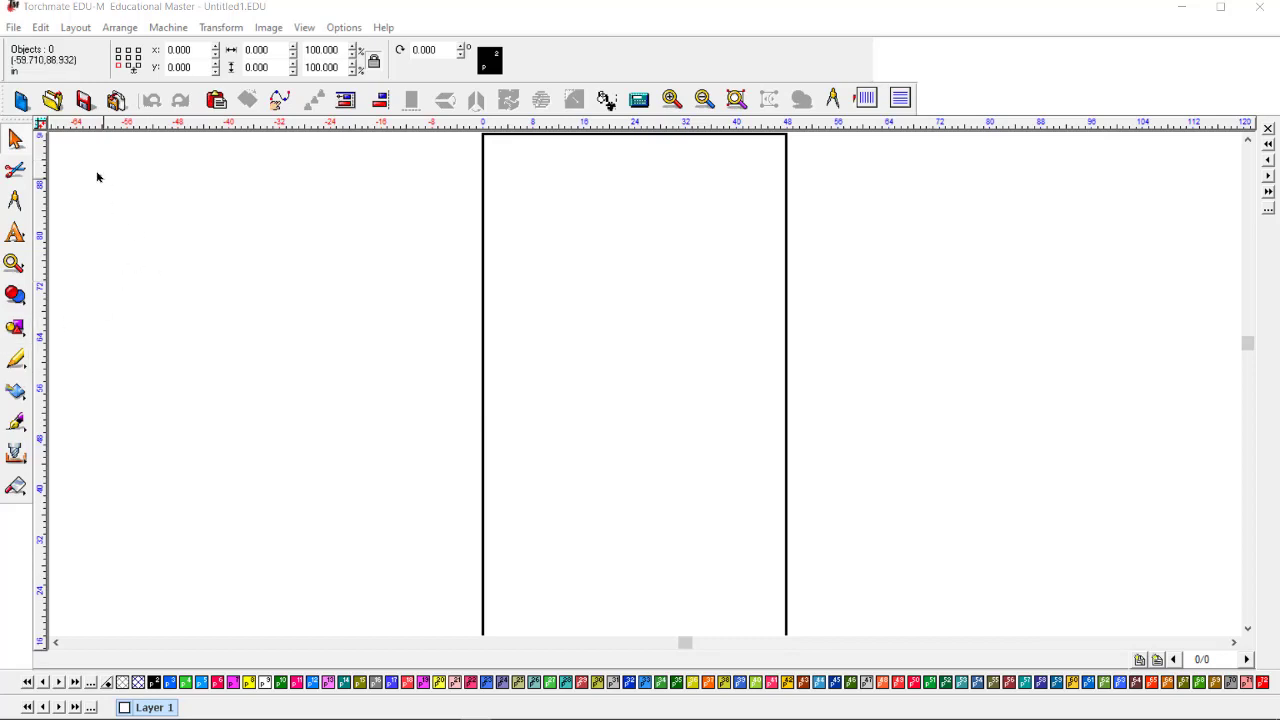
Create the text "welding" in Arial at a height of 2 in near the upper part of the table outline.
click(14, 232)
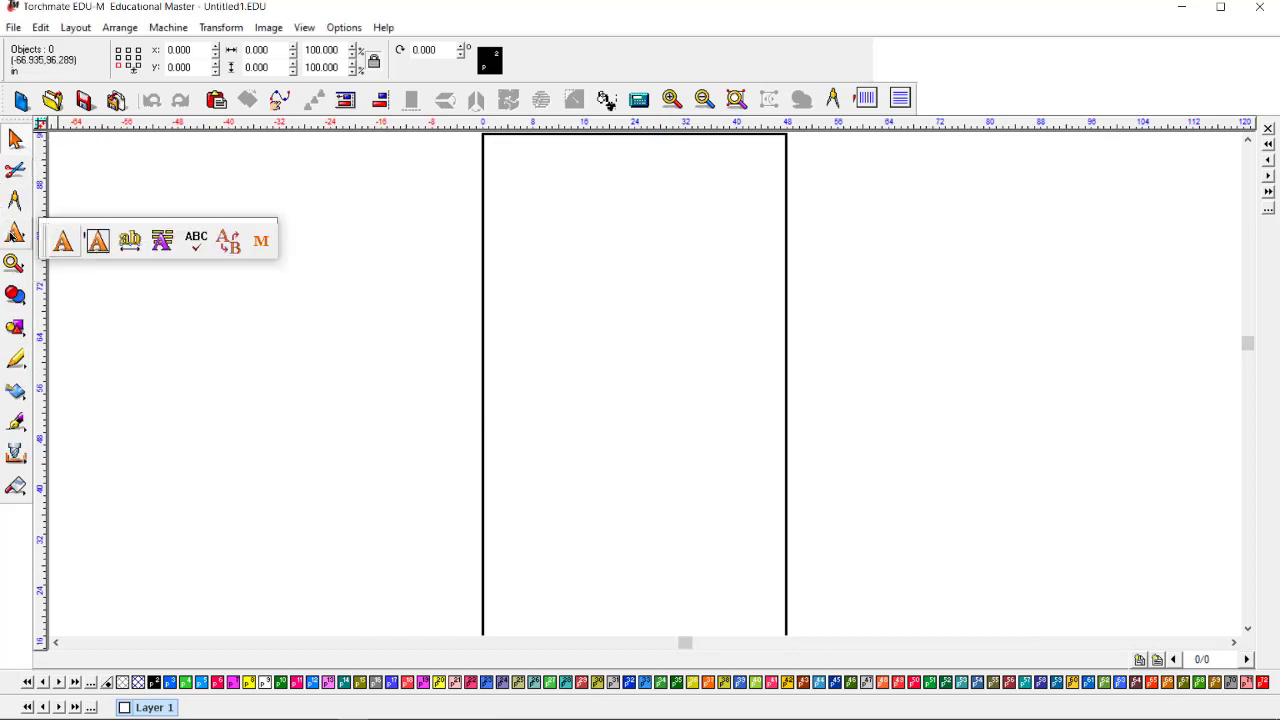
click(69, 244)
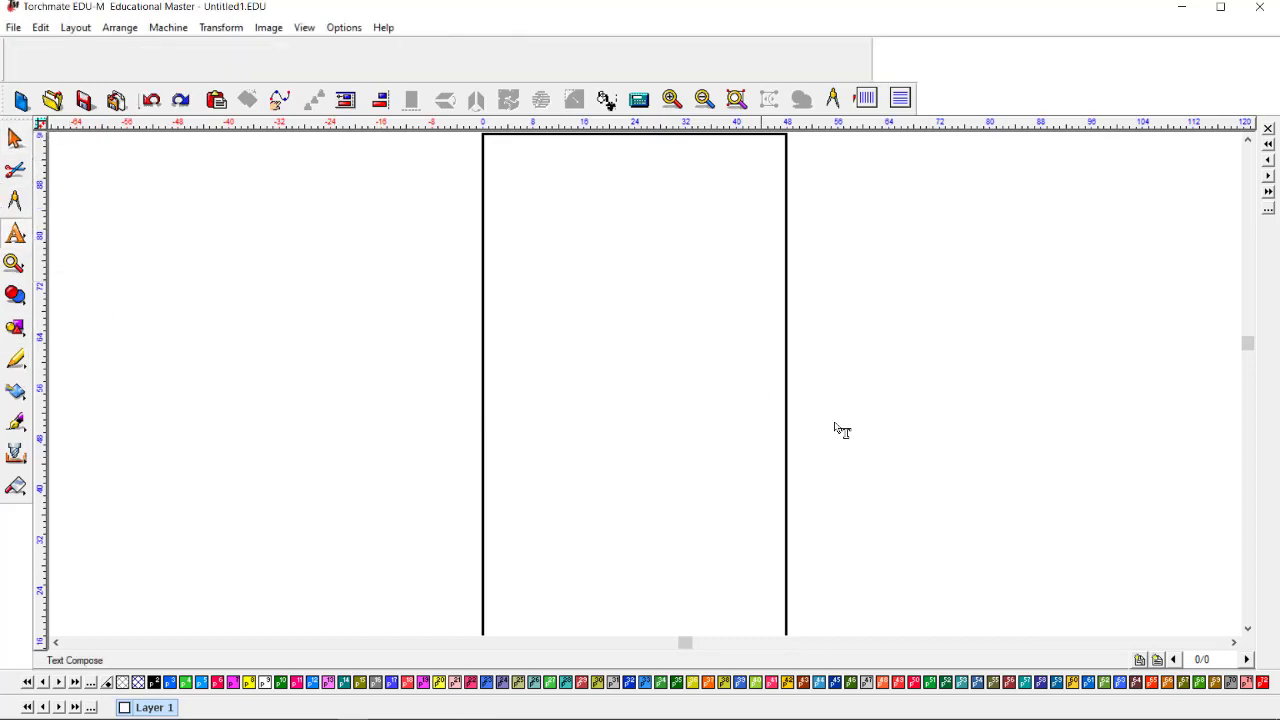
click(587, 251)
scroll(572, 259, down, 2)
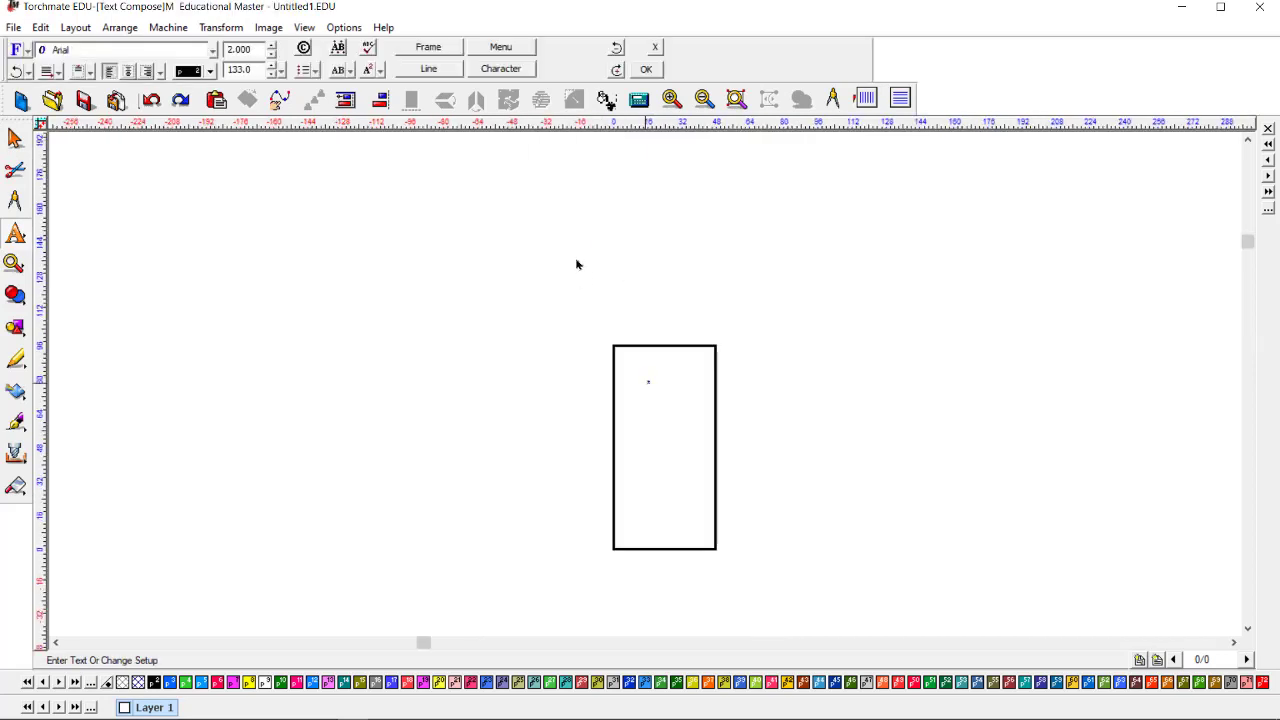
scroll(648, 383, up, 4)
scroll(590, 500, up, 1)
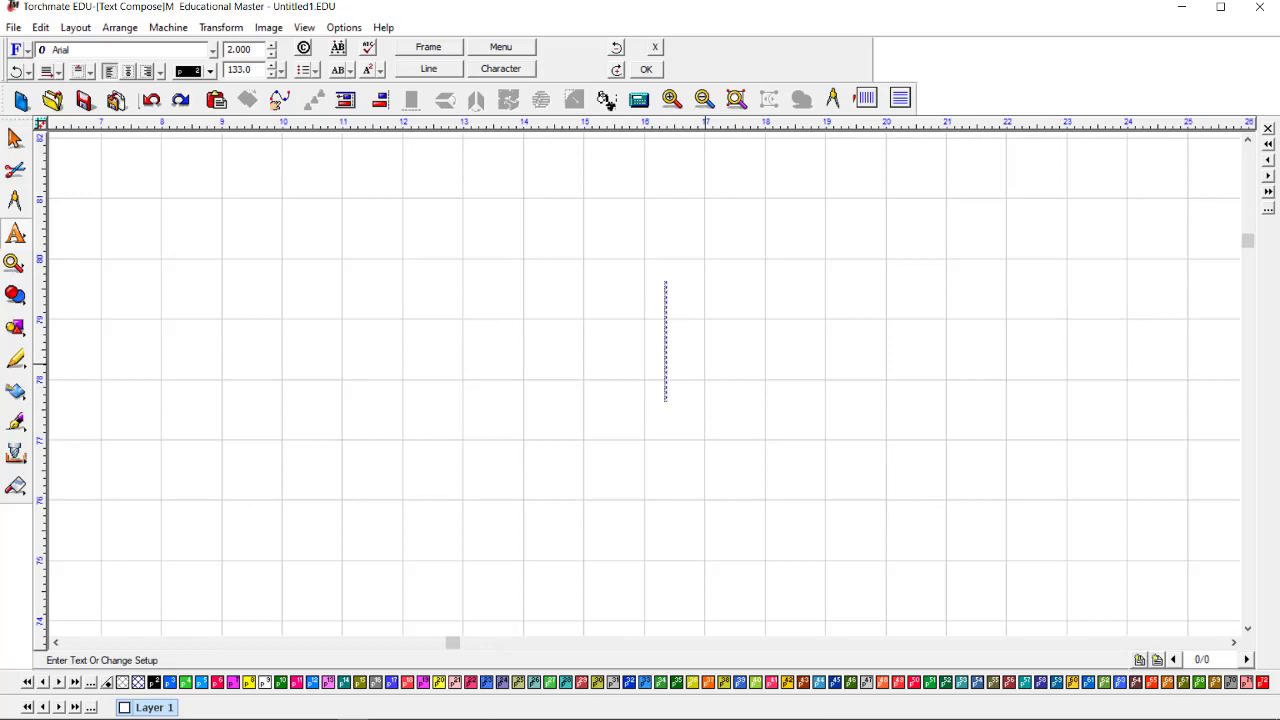
text(welding)
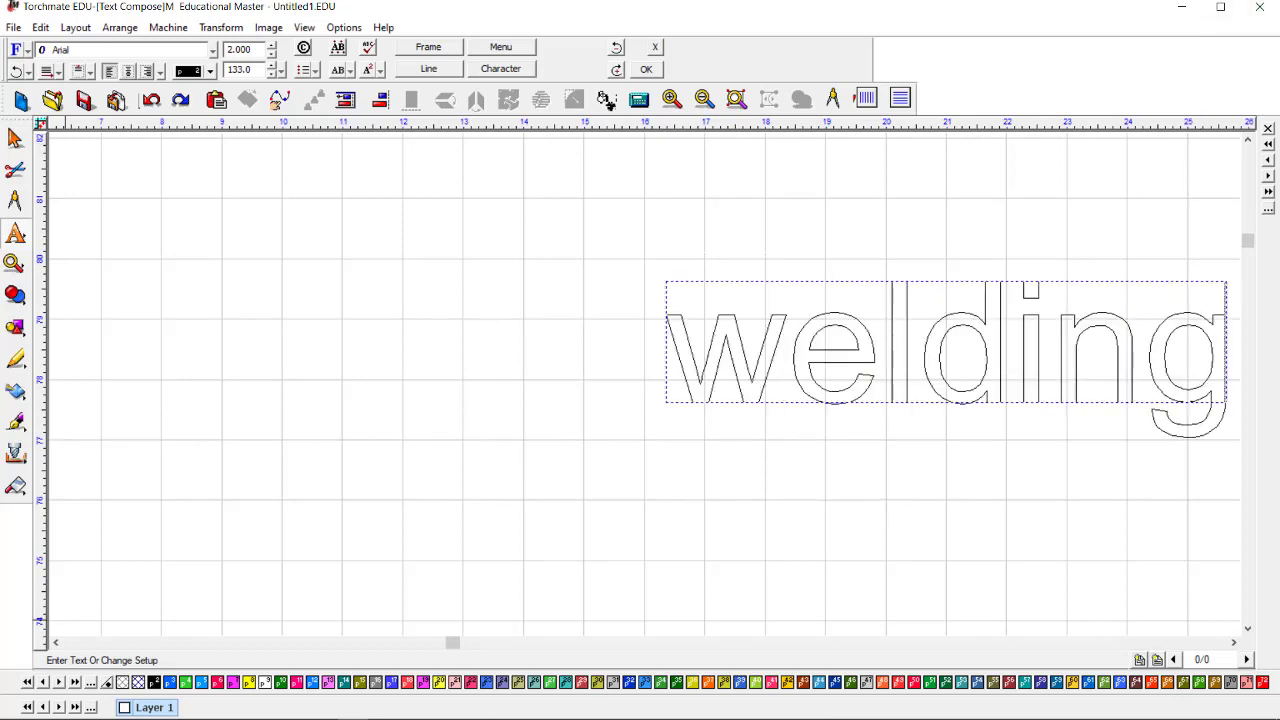
key(Escape)
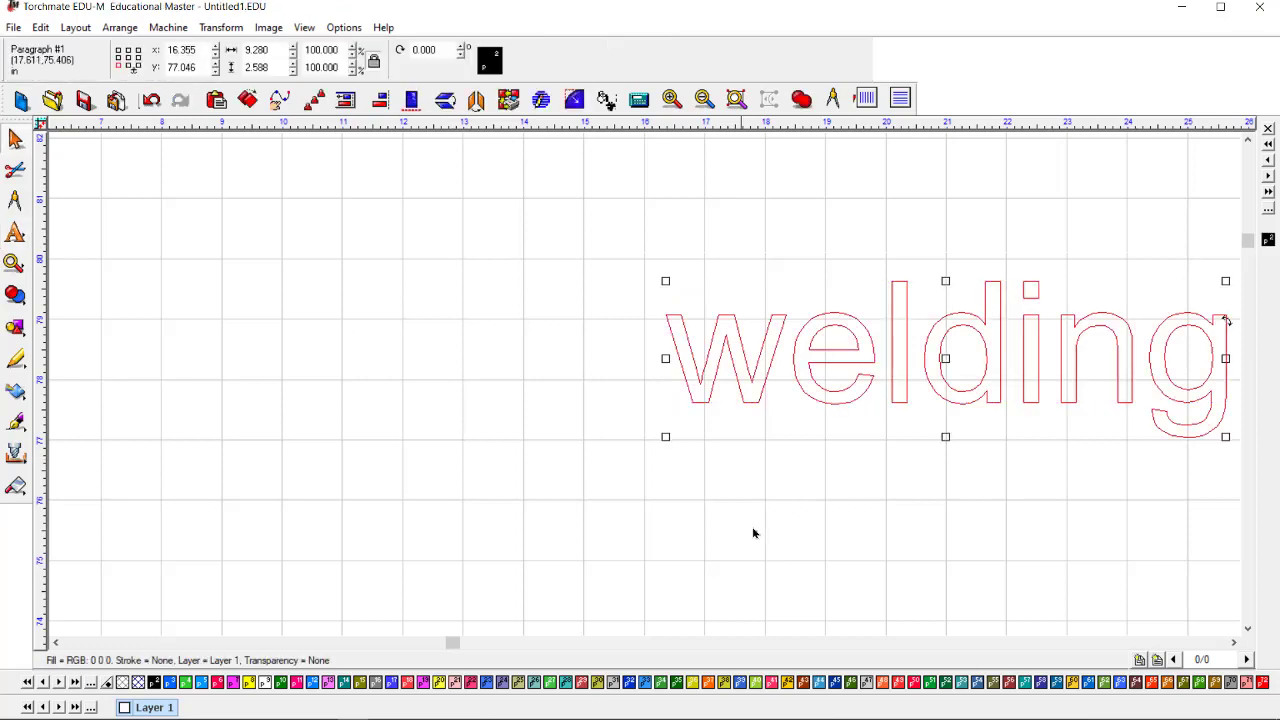
Apply Fit Text to Arc to the "welding" text and enlarge its arc radius to about 14.9 in.
scroll(757, 528, down, 1)
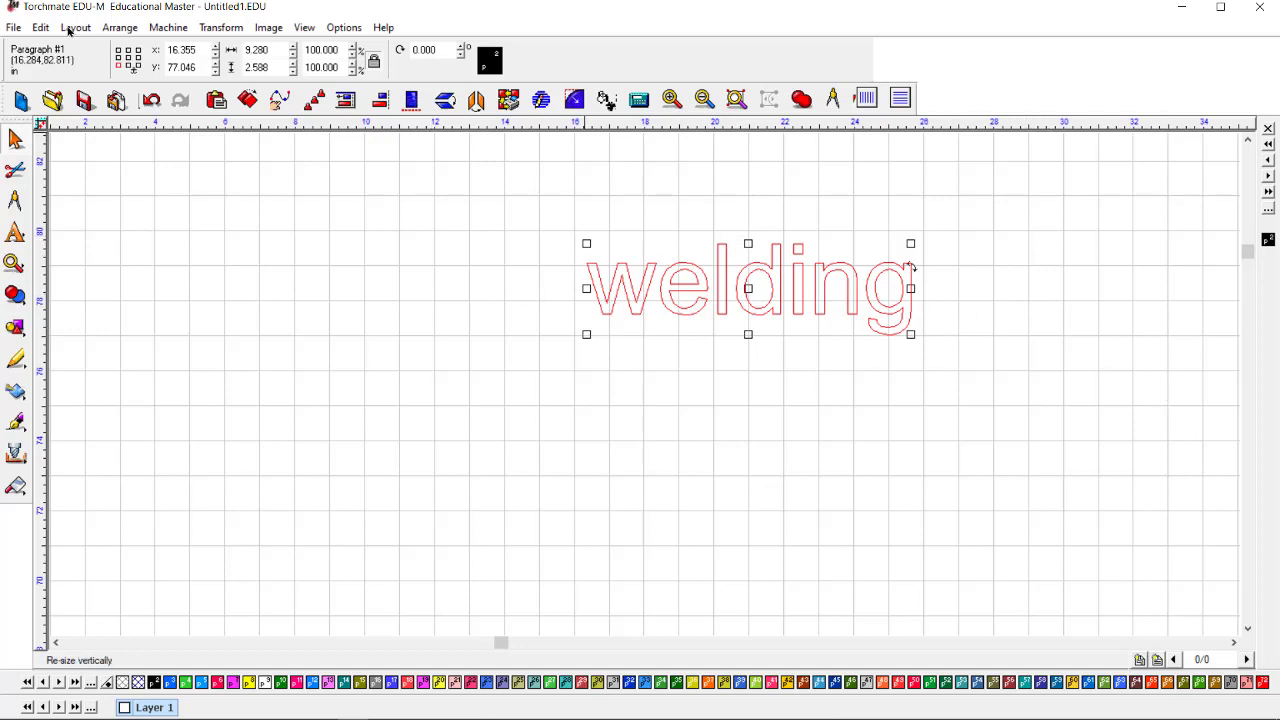
click(221, 29)
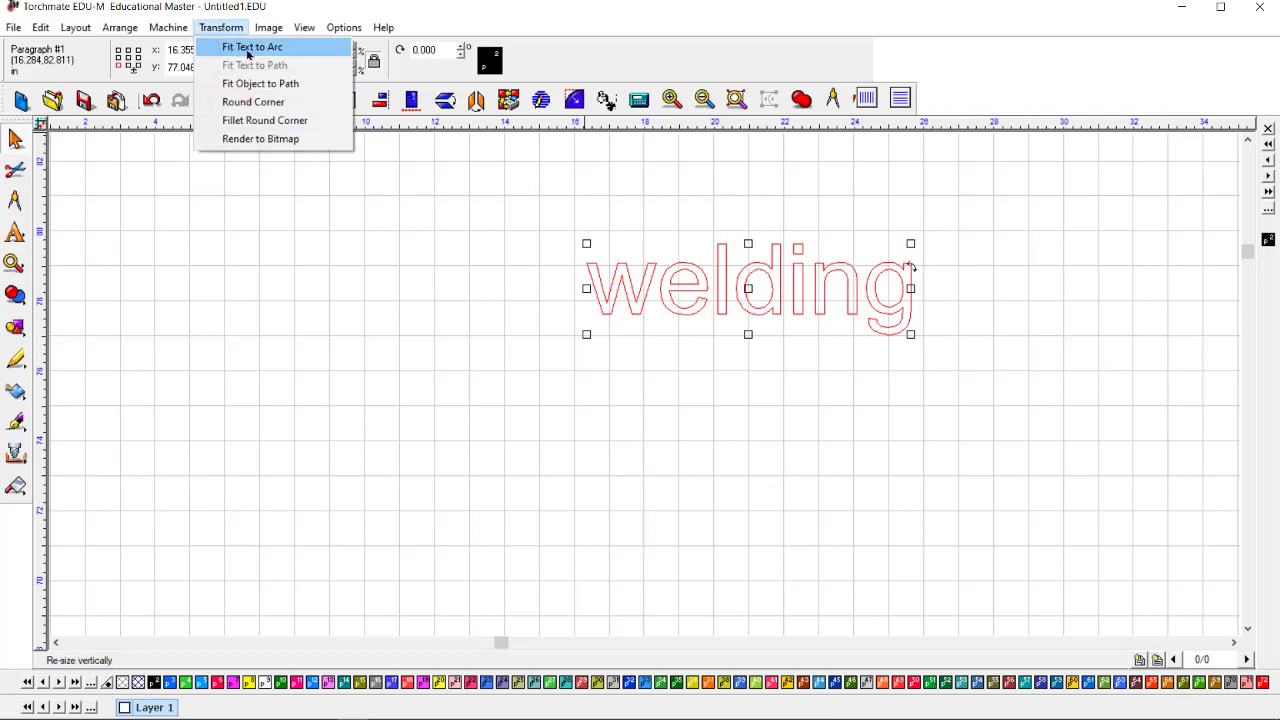
click(250, 48)
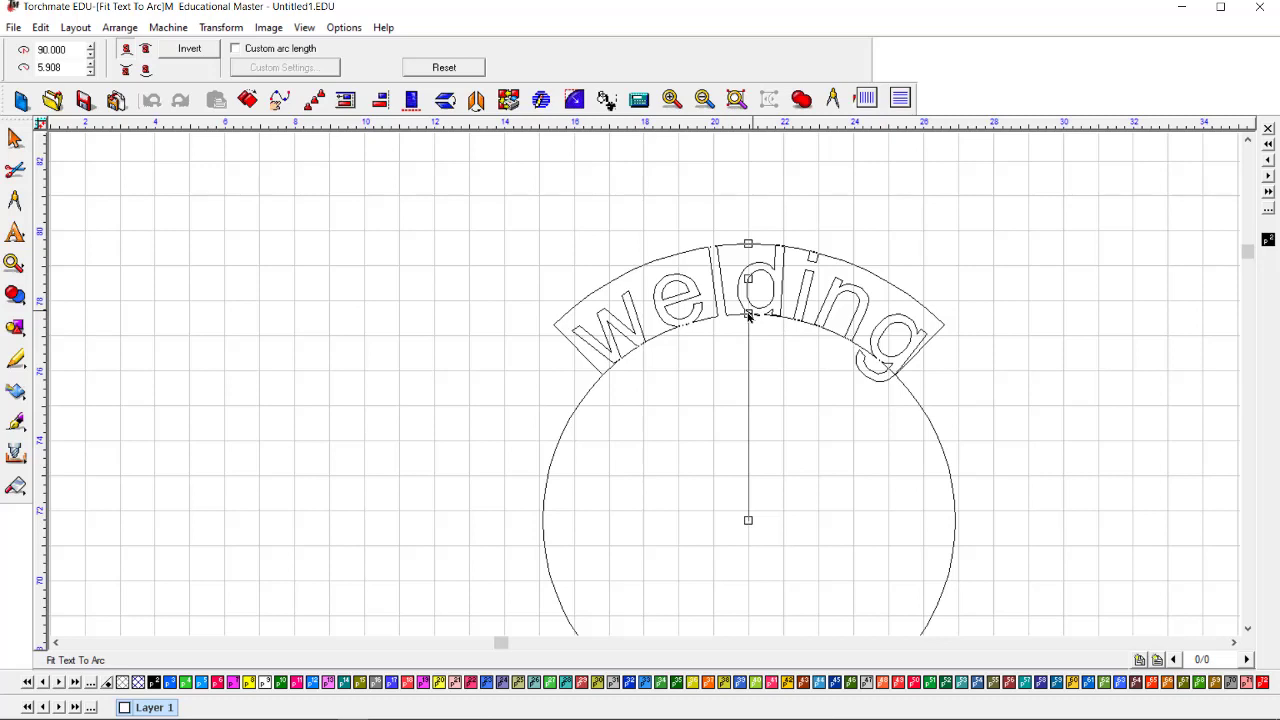
drag(748, 314, 745, 645)
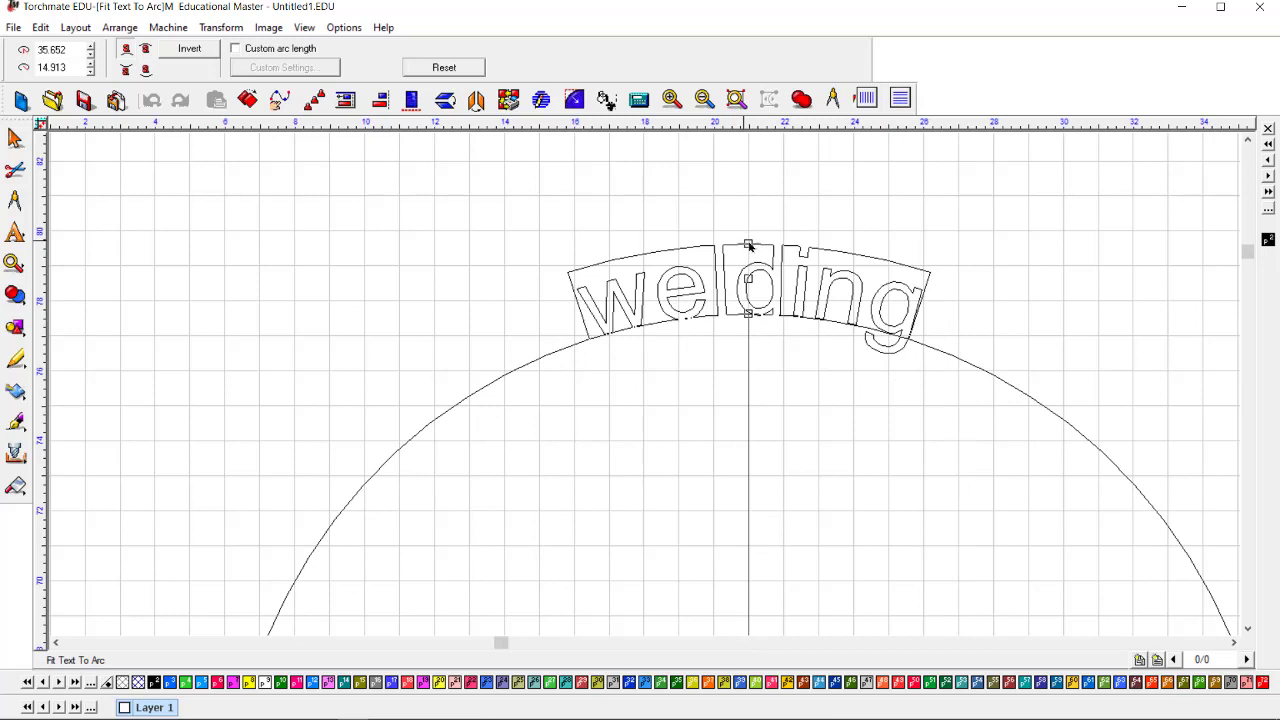
Tighten the text's arc to a radius of about 1.94 in and apply the fit.
drag(748, 245, 838, 1)
scroll(1126, 383, up, 1)
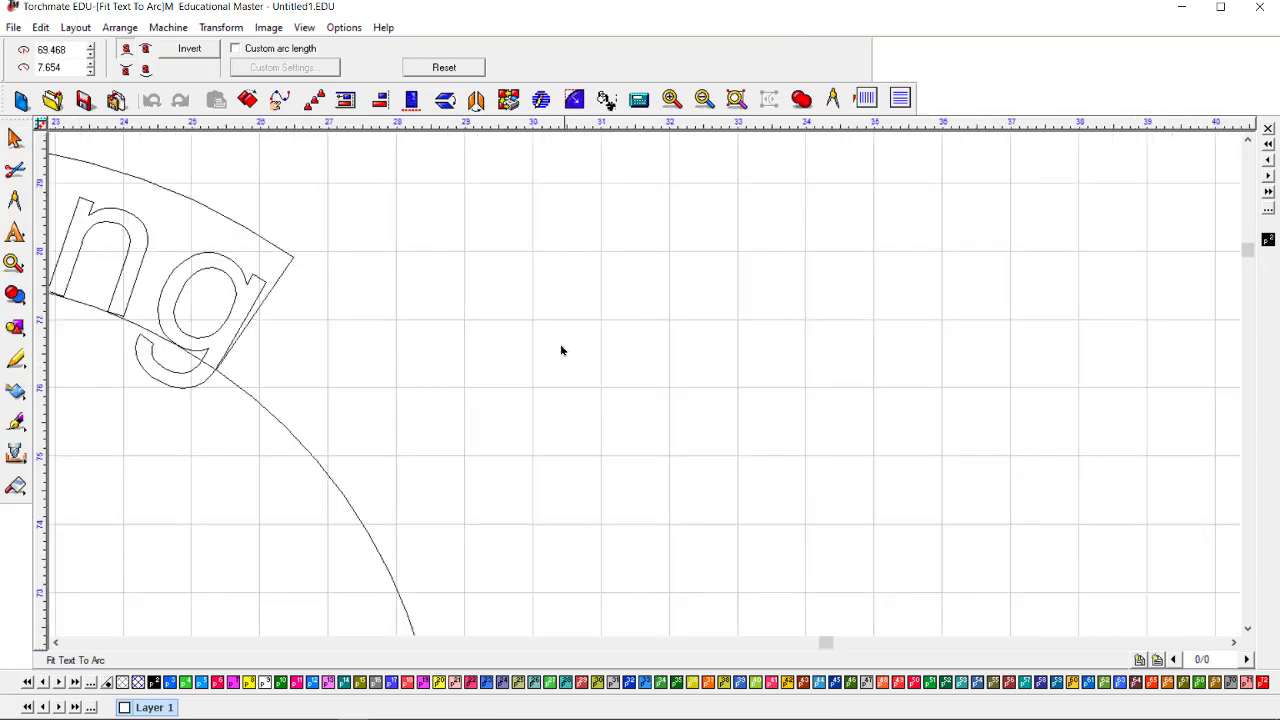
scroll(563, 350, down, 2)
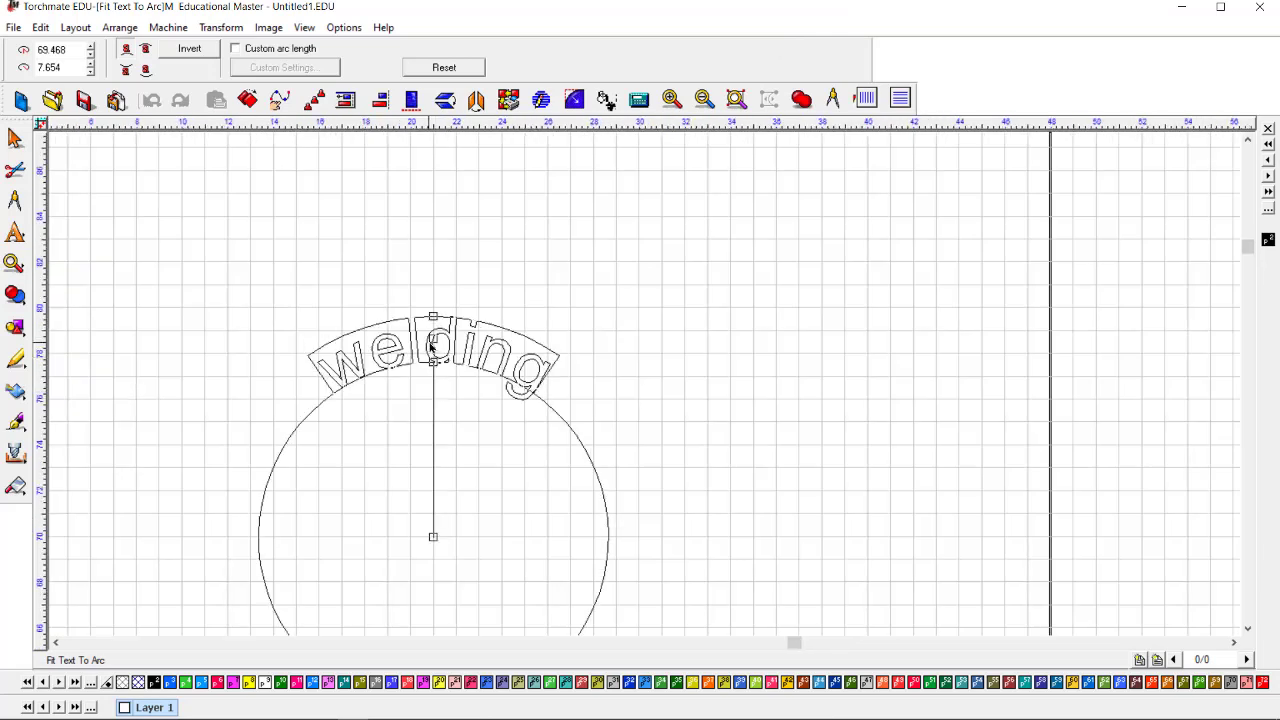
drag(434, 365, 475, 208)
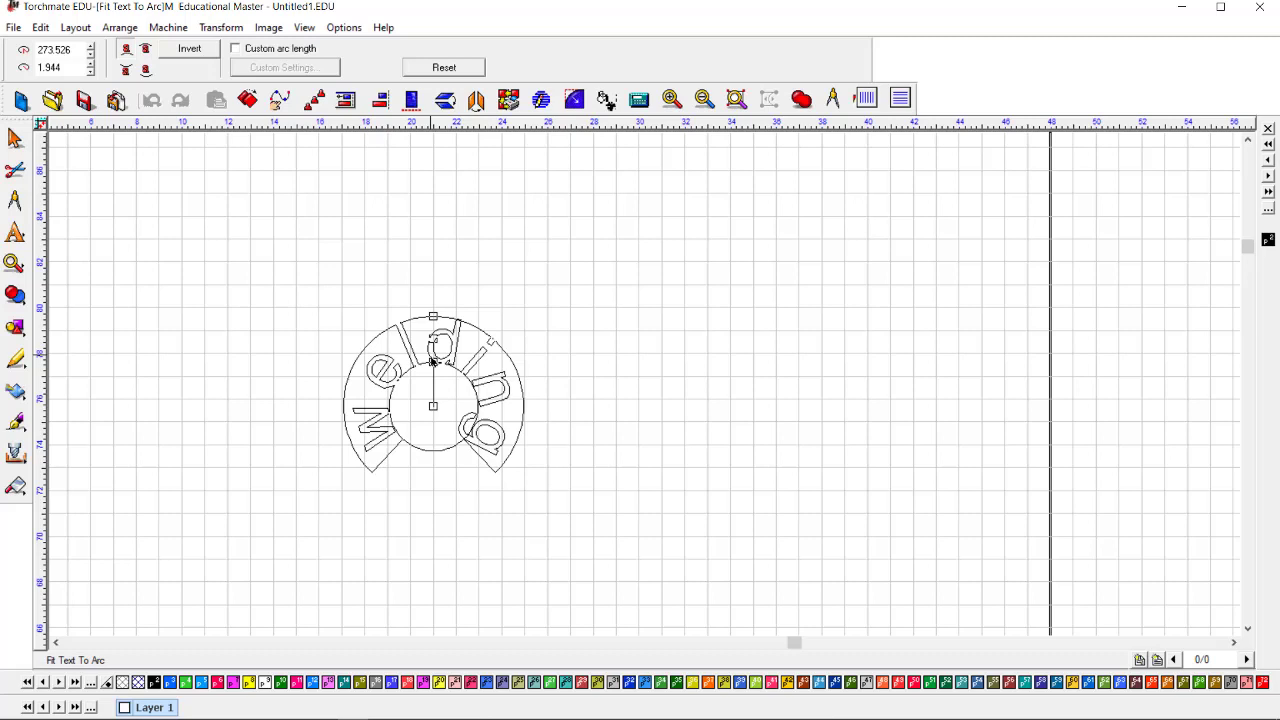
click(426, 405)
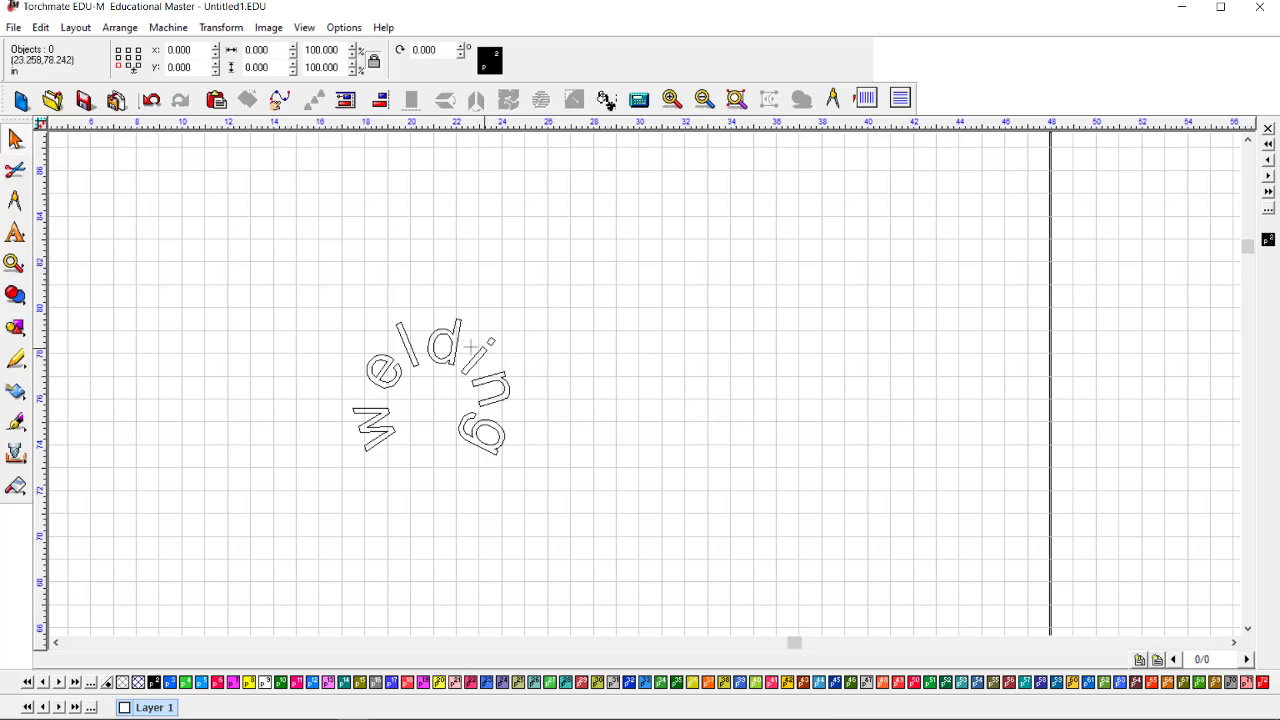
Reopen Fit Text to Arc on the curved text, widen its radius to about 4.8 in and move the arc about 13 in to the right.
click(453, 345)
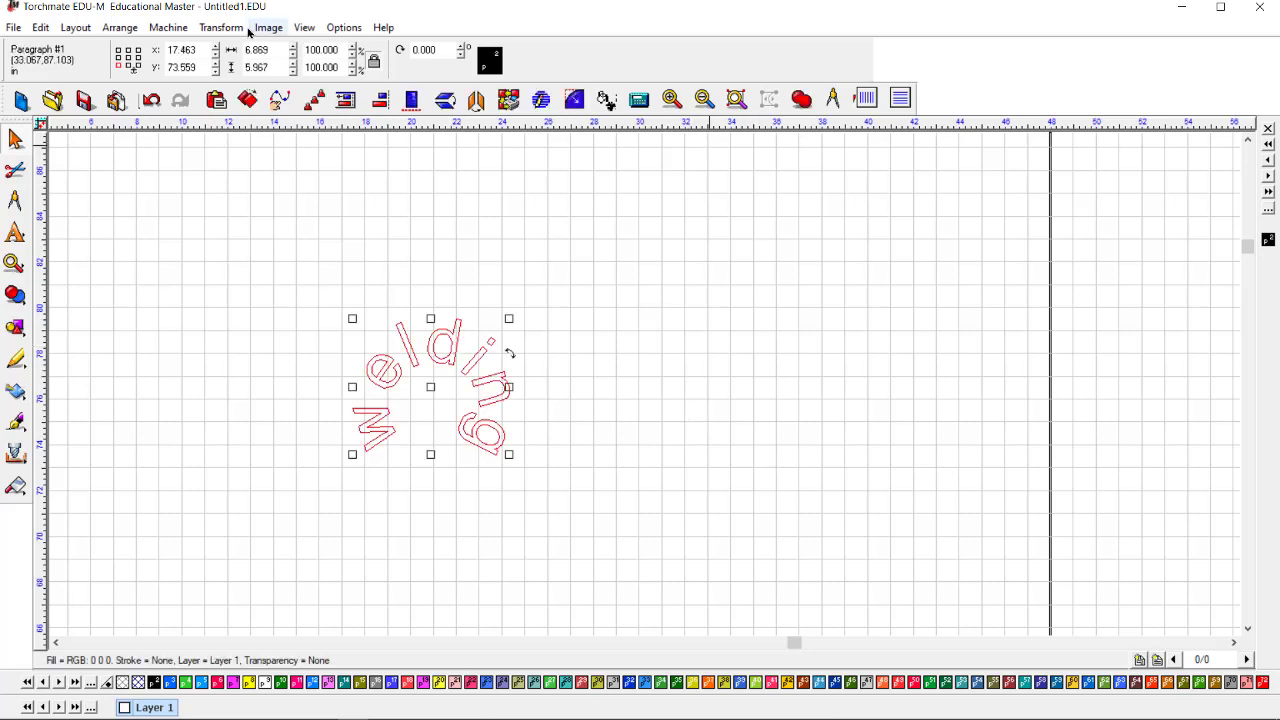
click(240, 32)
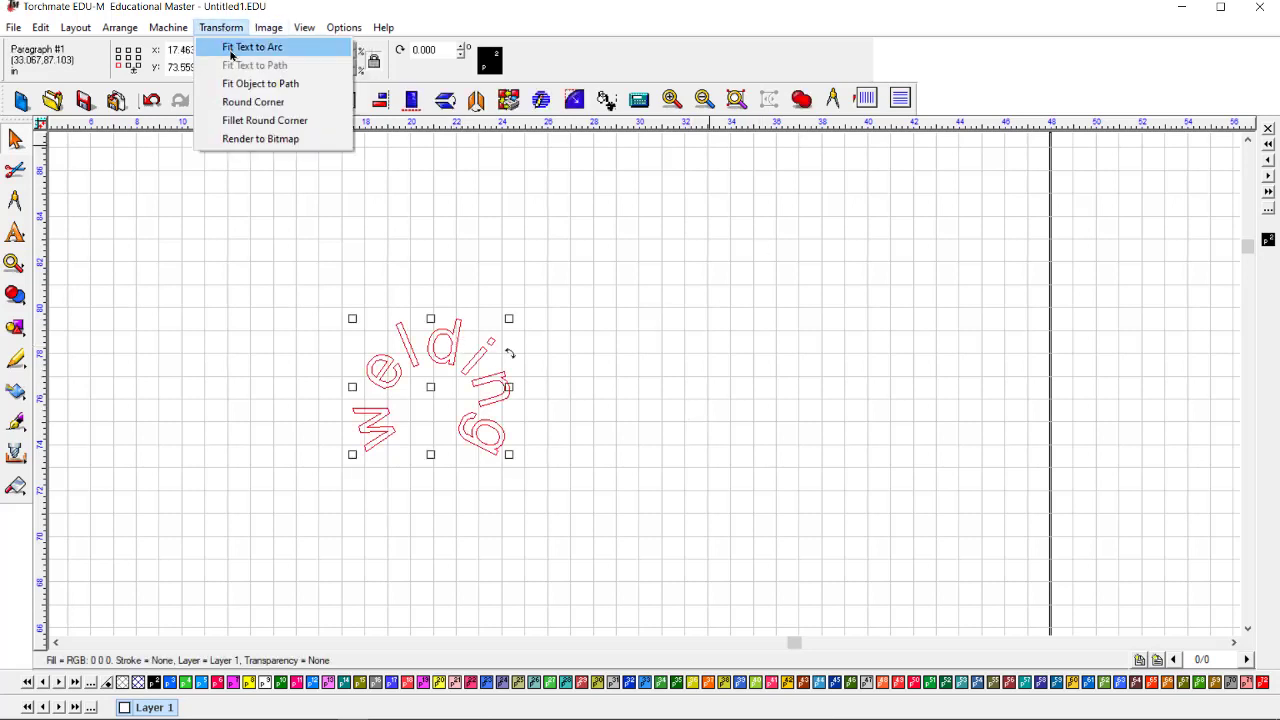
click(231, 50)
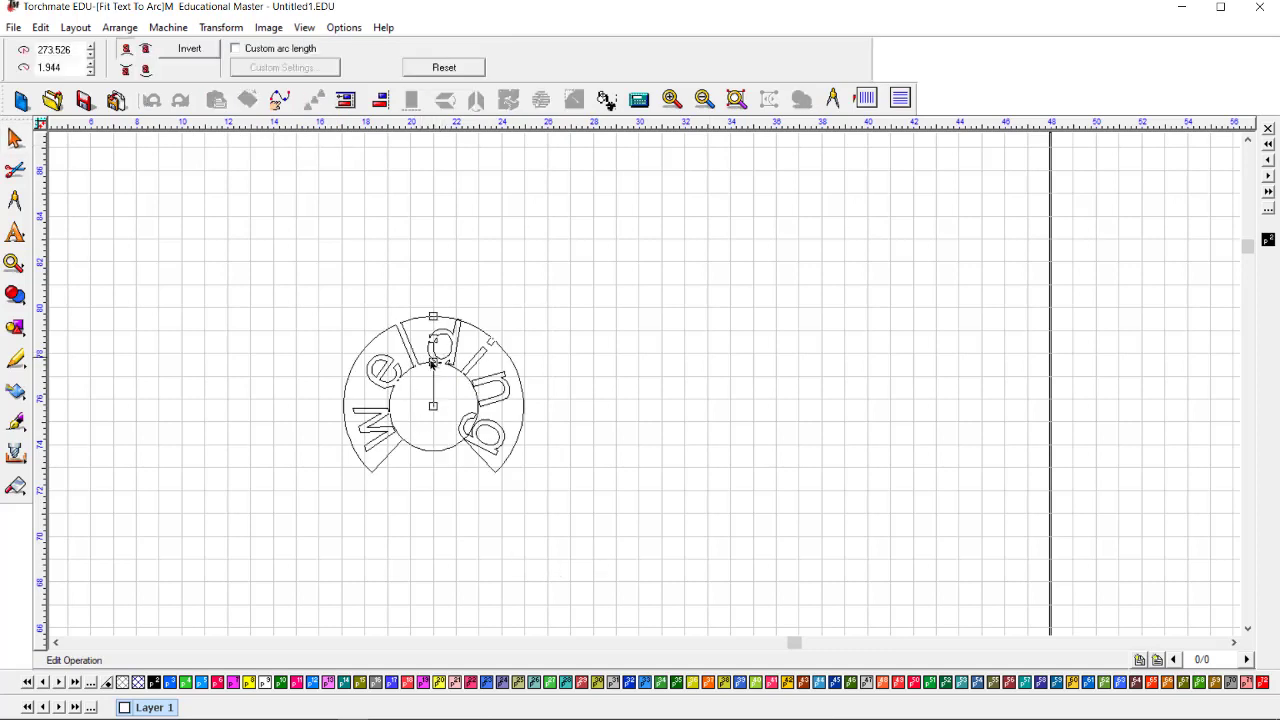
drag(430, 365, 434, 439)
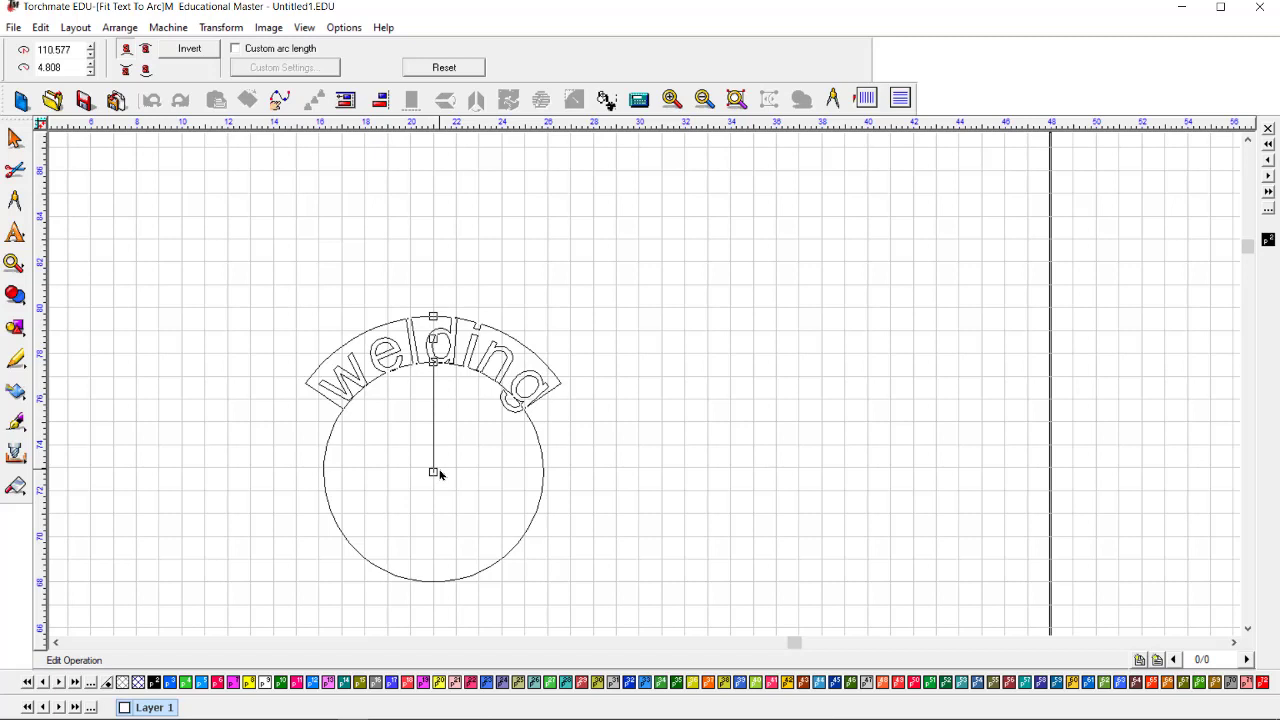
drag(443, 474, 729, 443)
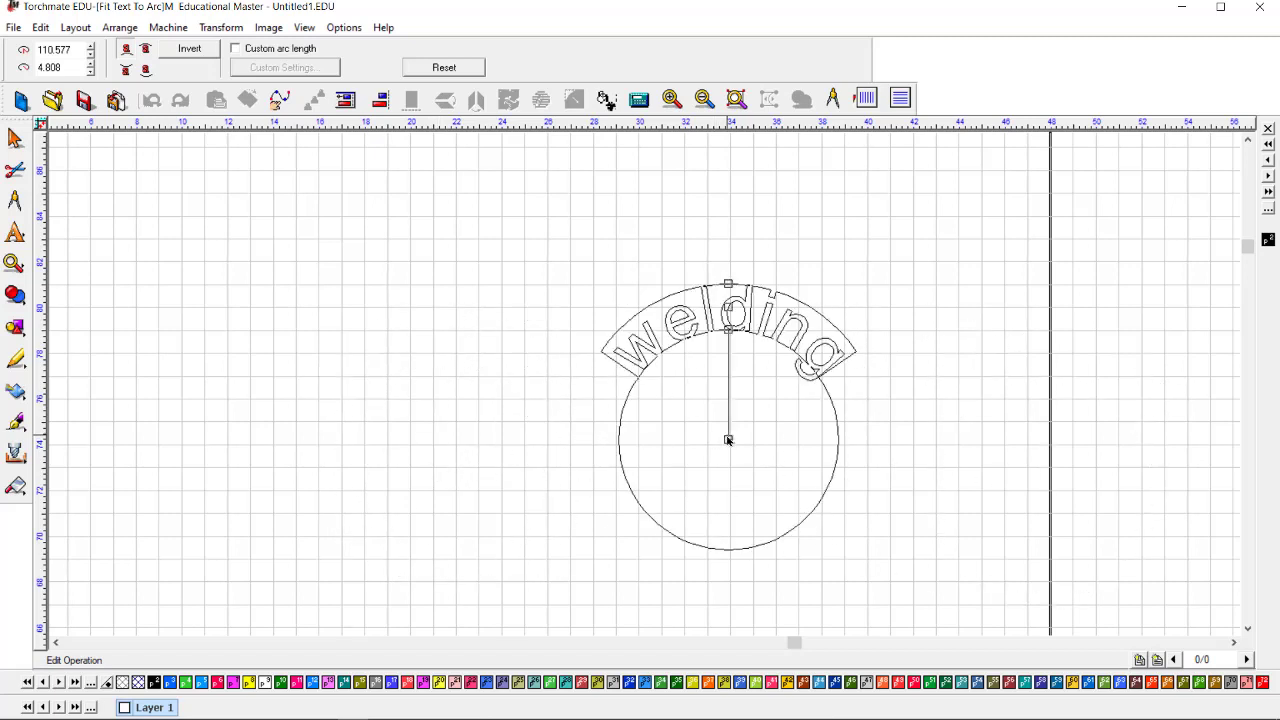
click(623, 432)
click(623, 432)
Try the arc placement options, place the text along the outside of the circle's lower edge, and apply the fit.
click(145, 48)
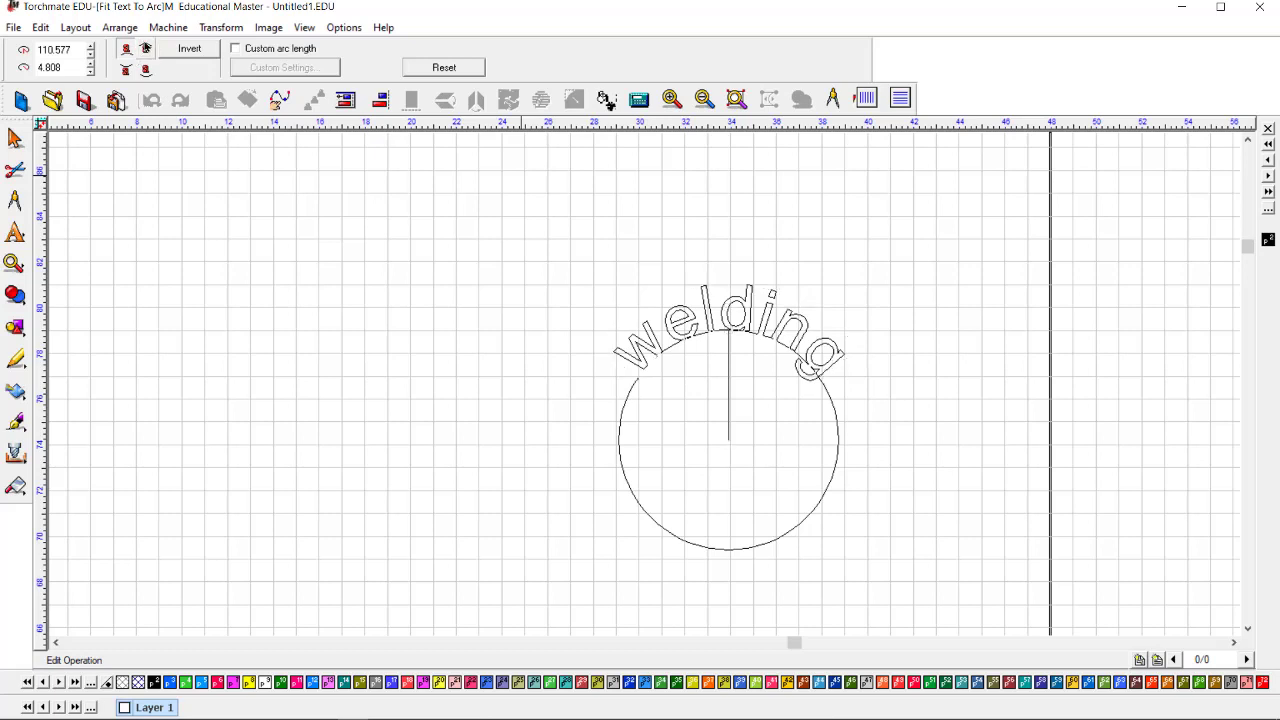
click(146, 70)
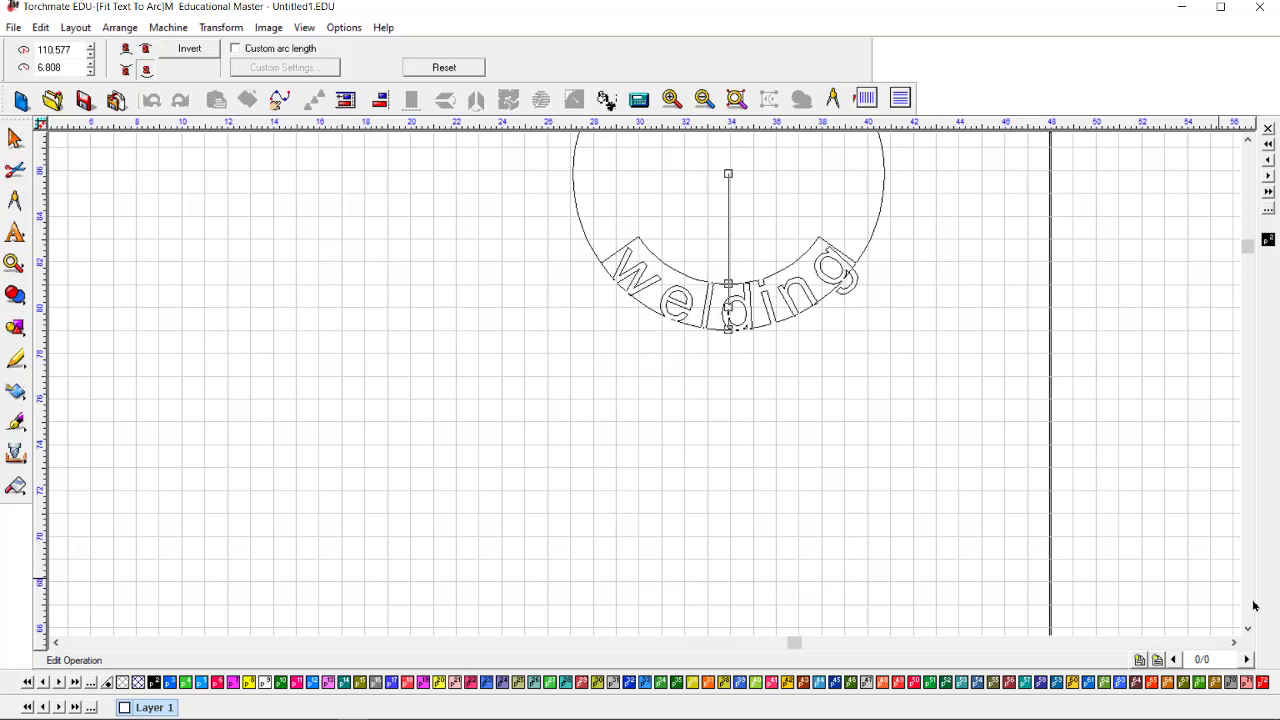
scroll(629, 496, down, 1)
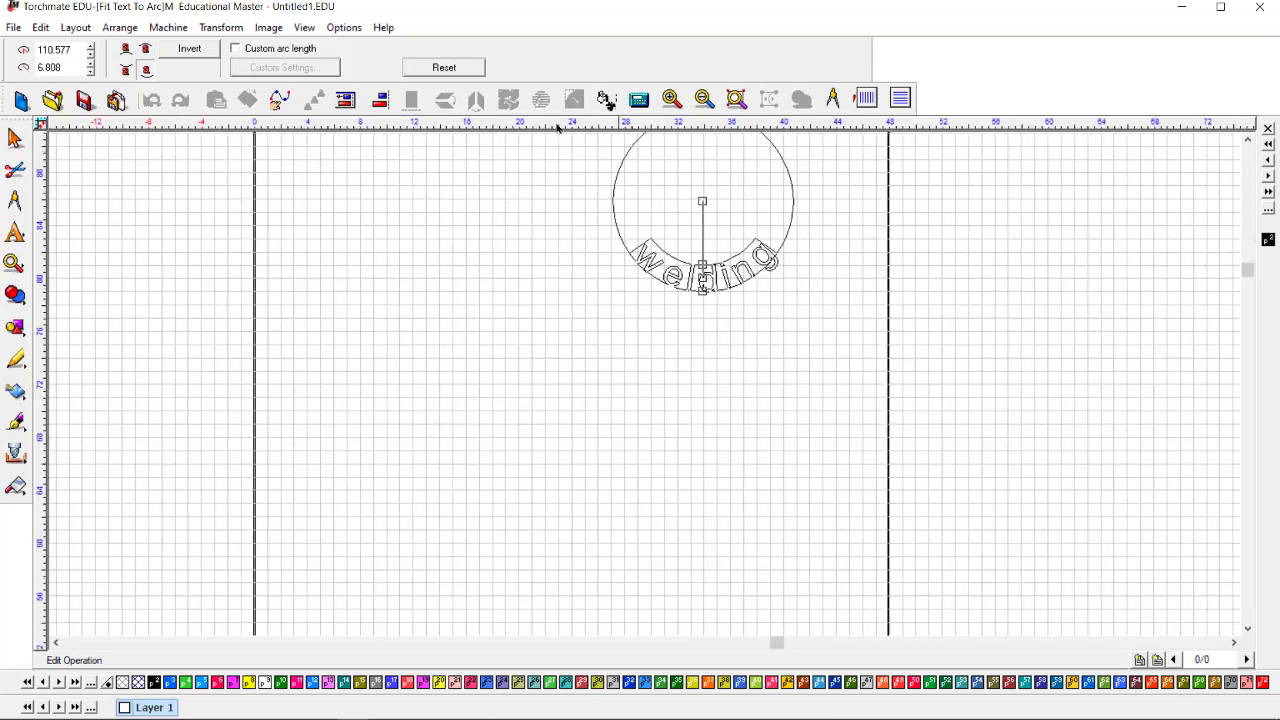
click(125, 70)
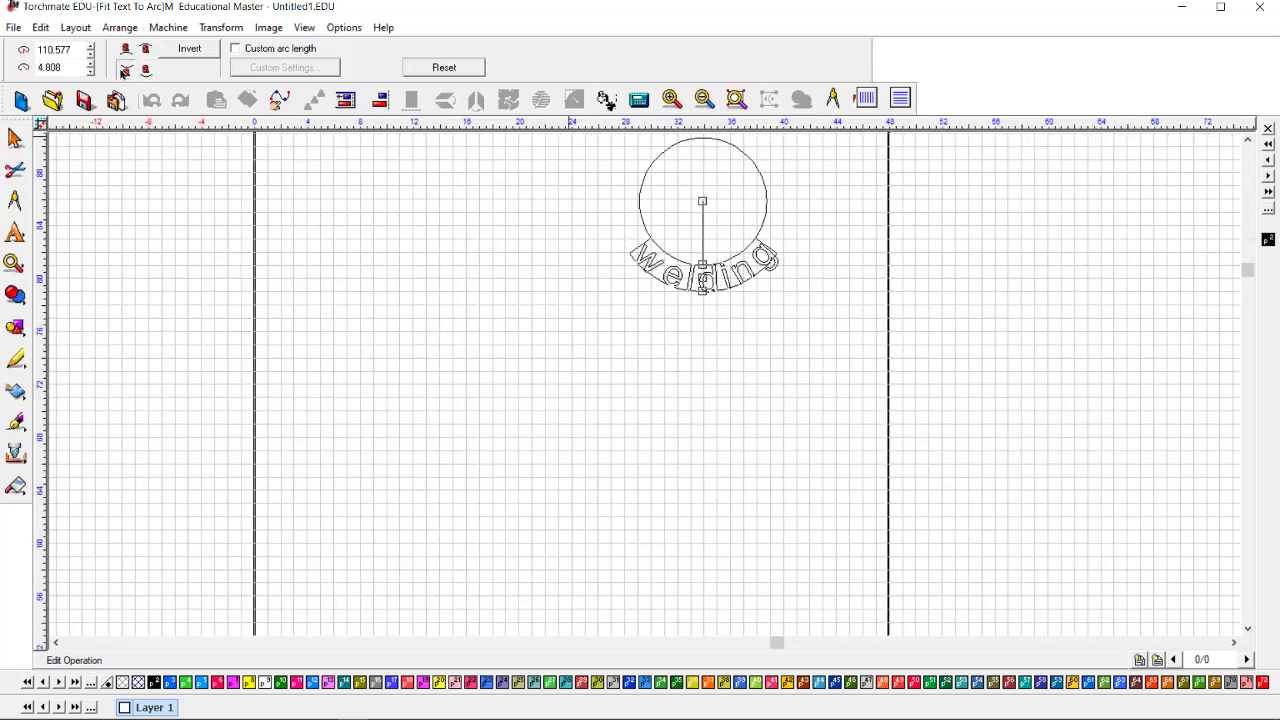
click(837, 400)
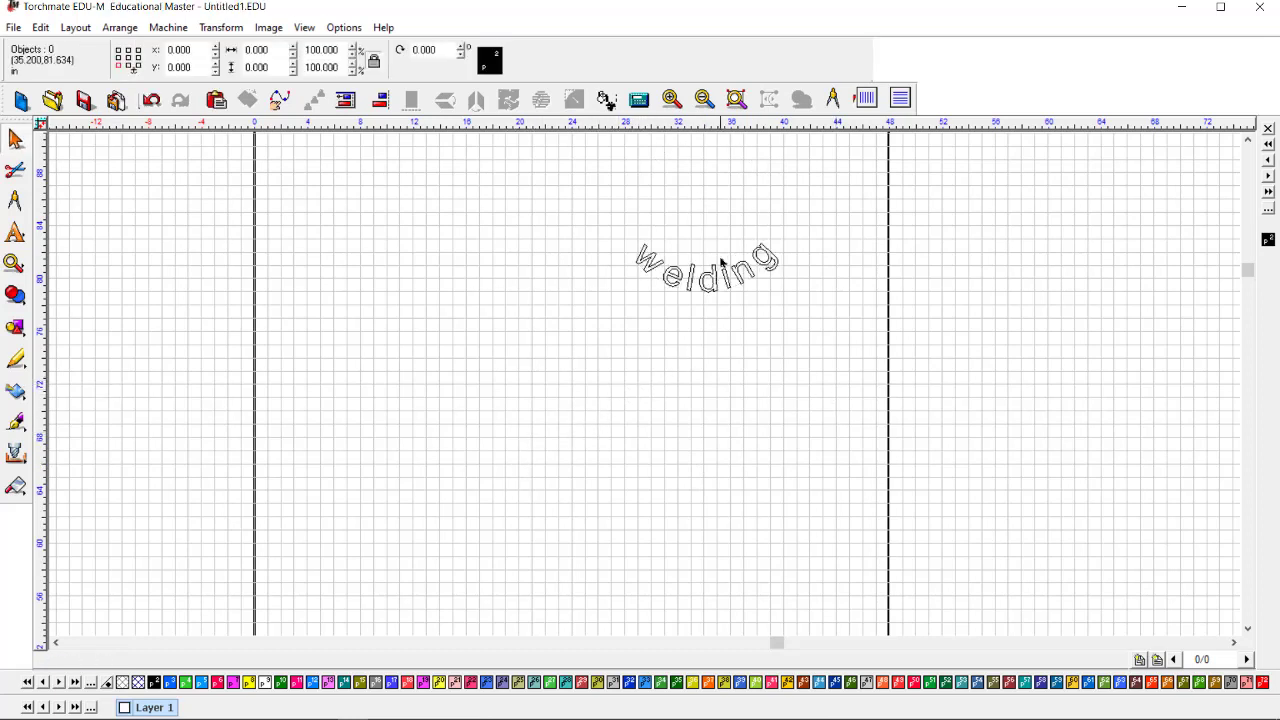
Reopen Fit Text to Arc on the "welding" text and invert its lettering around the circle.
click(716, 272)
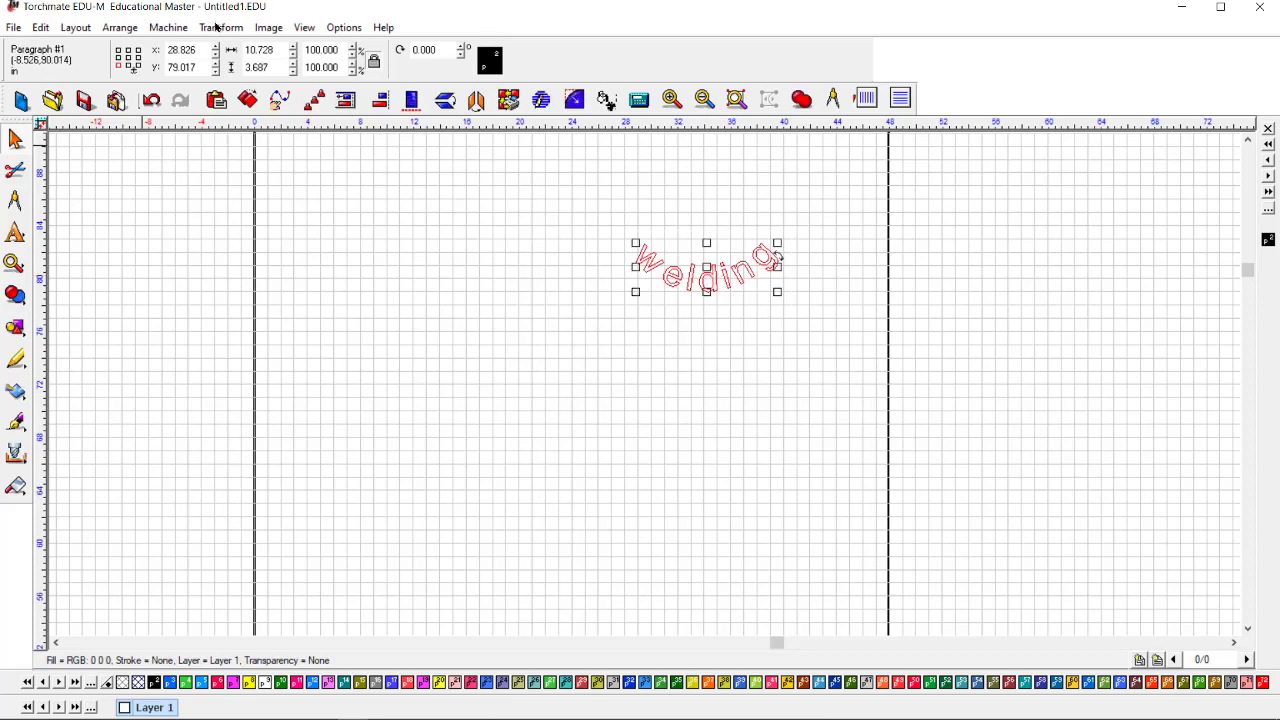
click(215, 27)
click(245, 46)
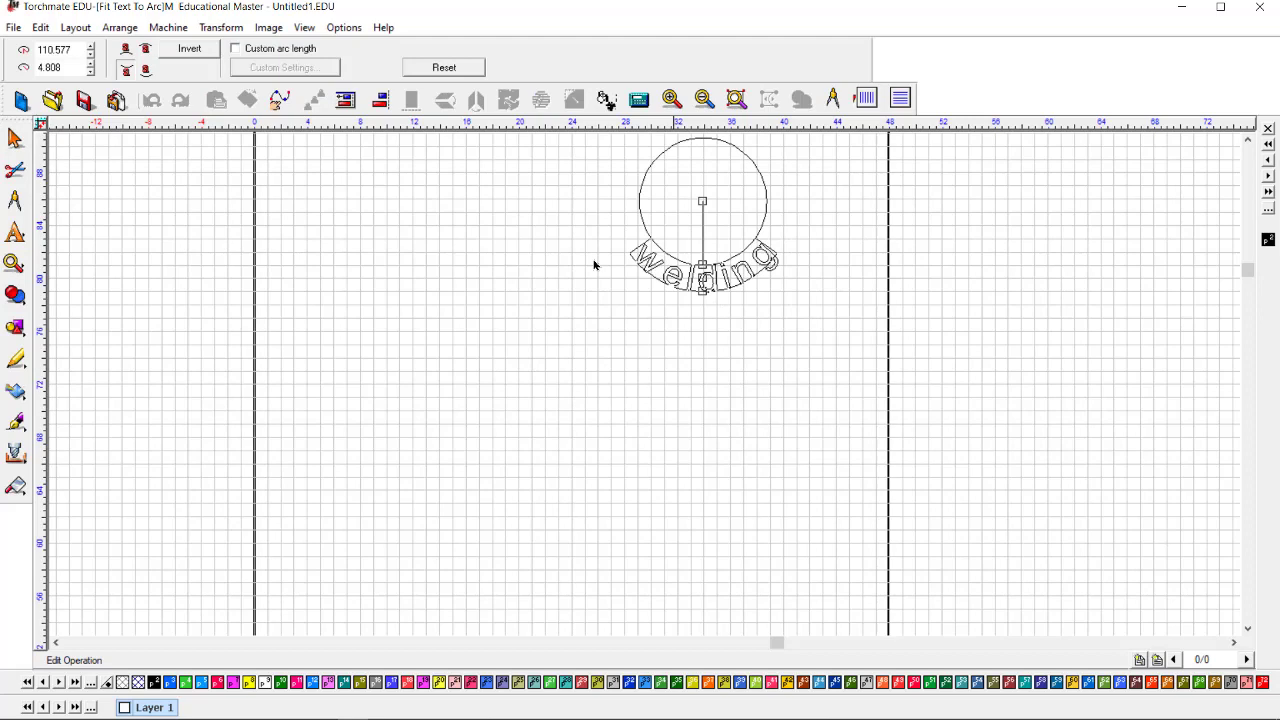
click(190, 49)
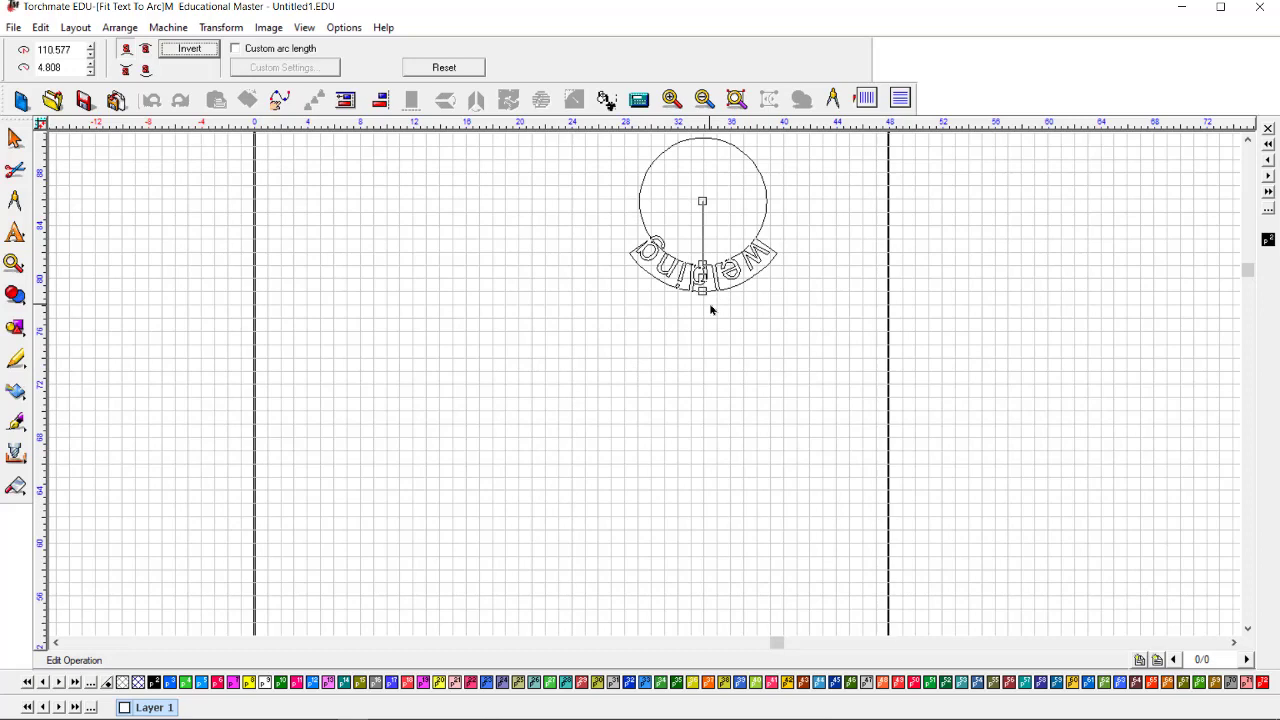
Rotate the text slightly counterclockwise around the circle and invert it back to upright reading.
scroll(713, 310, up, 3)
scroll(646, 383, down, 2)
scroll(640, 395, down, 2)
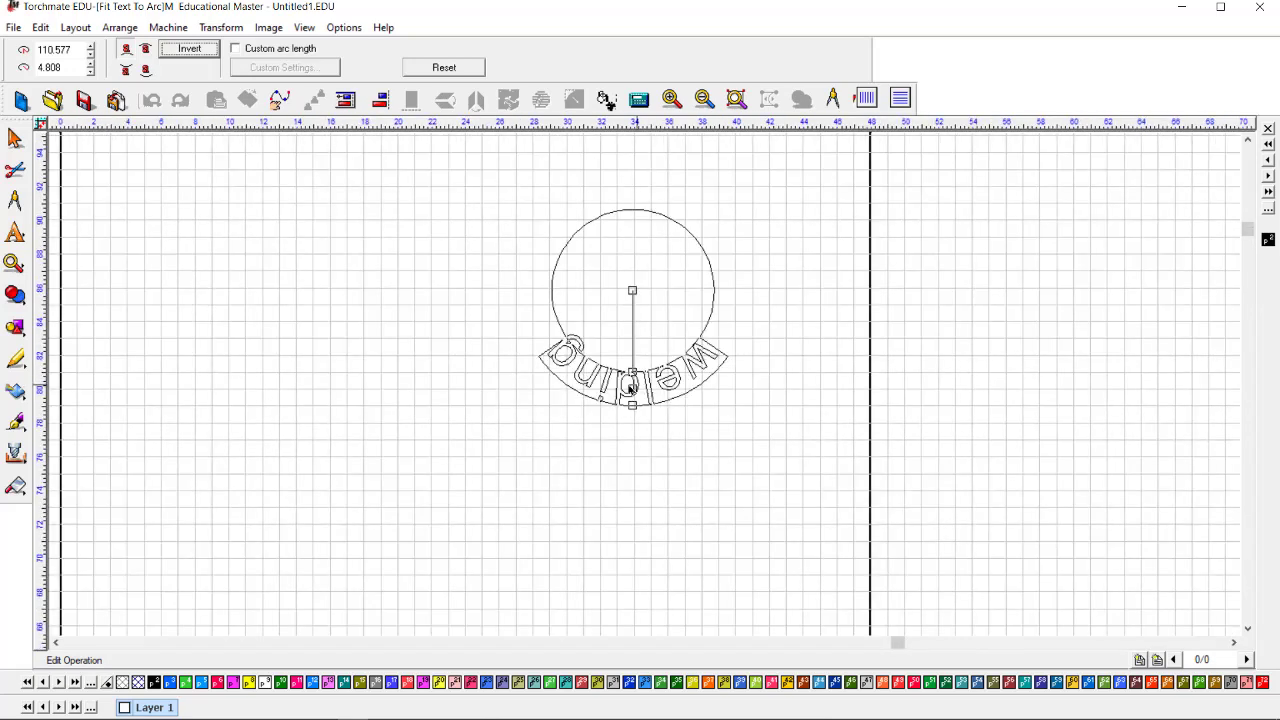
drag(631, 389, 655, 407)
click(190, 49)
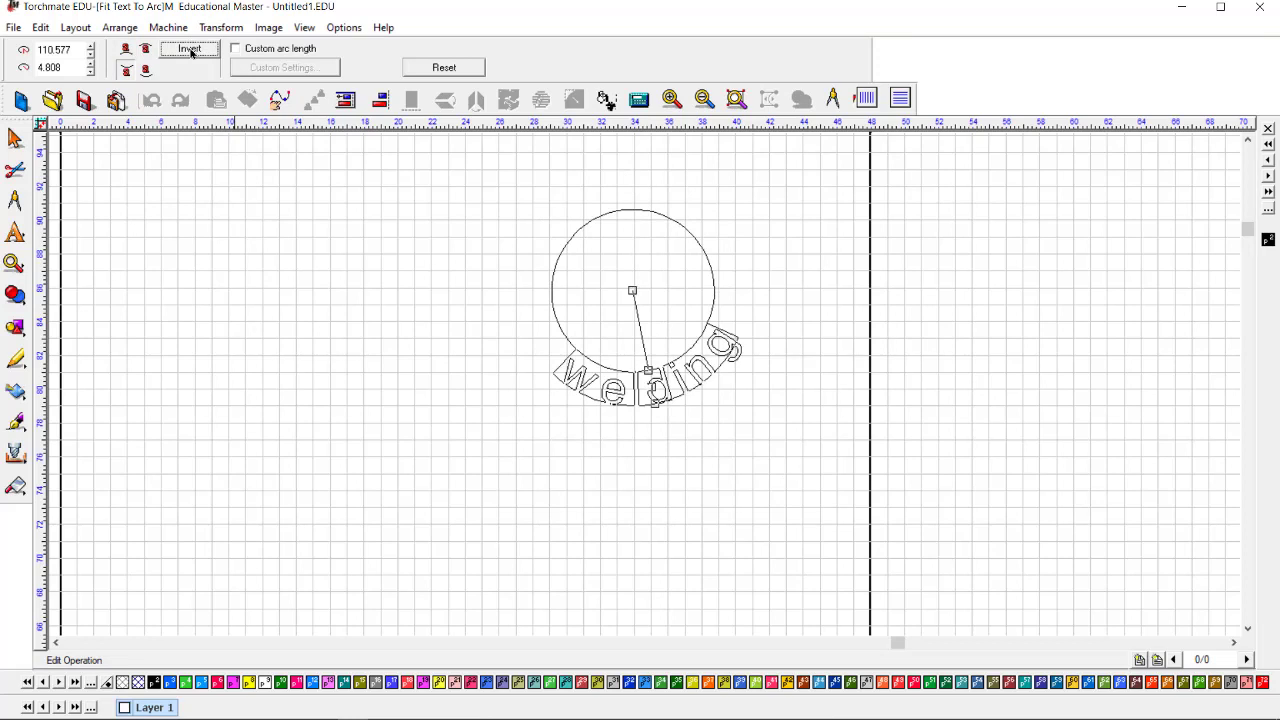
Try placing the text over the top of the arc, and return it to the outside of the circle's lower edge.
click(127, 50)
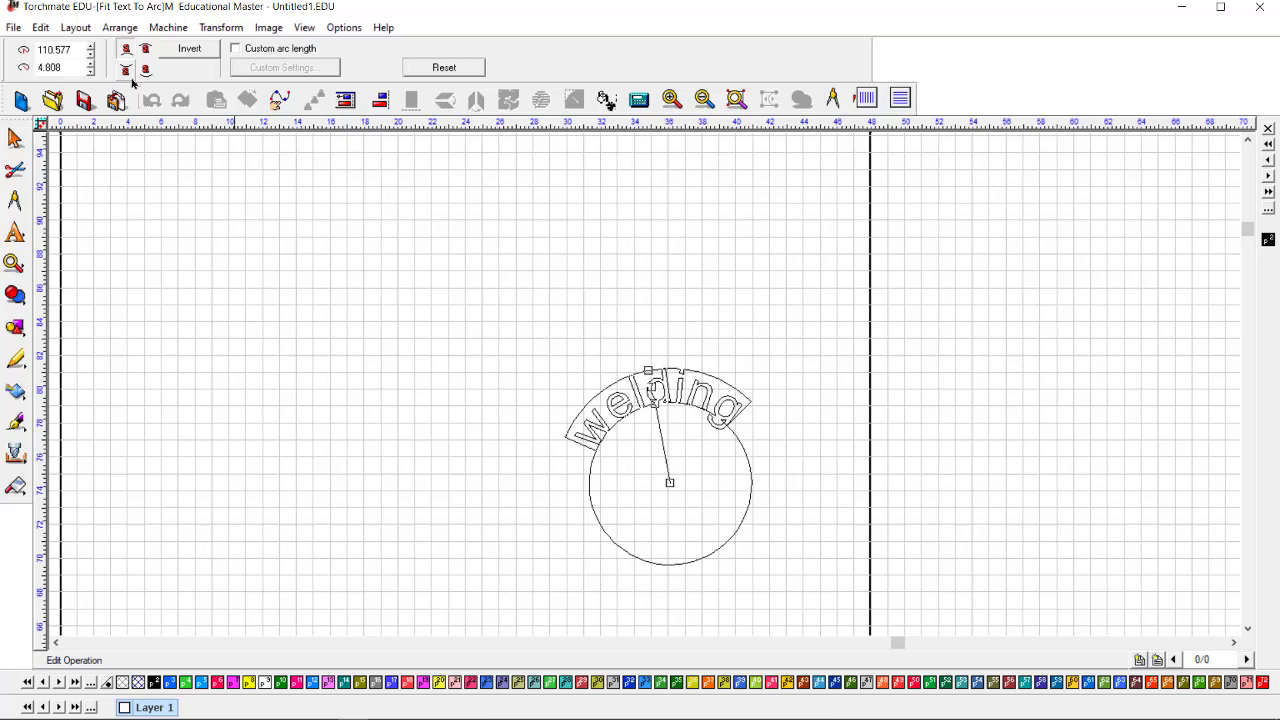
click(127, 70)
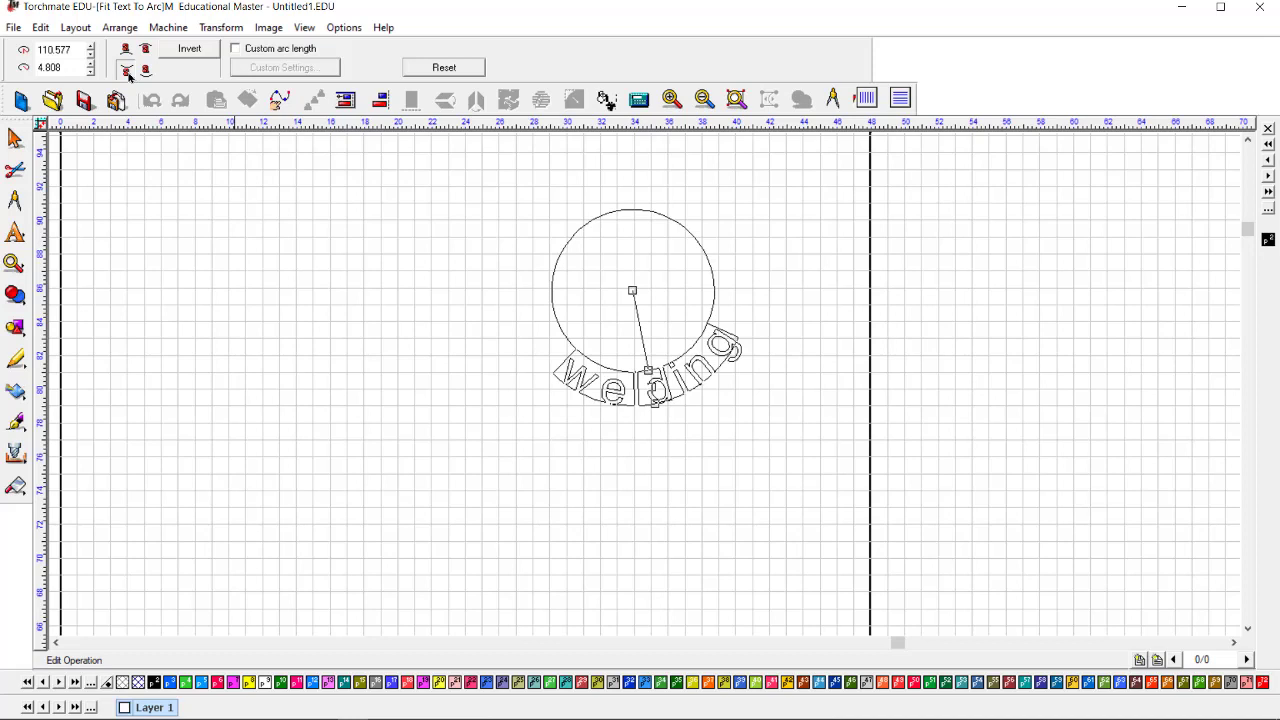
click(127, 72)
mouse_move(1278, 704)
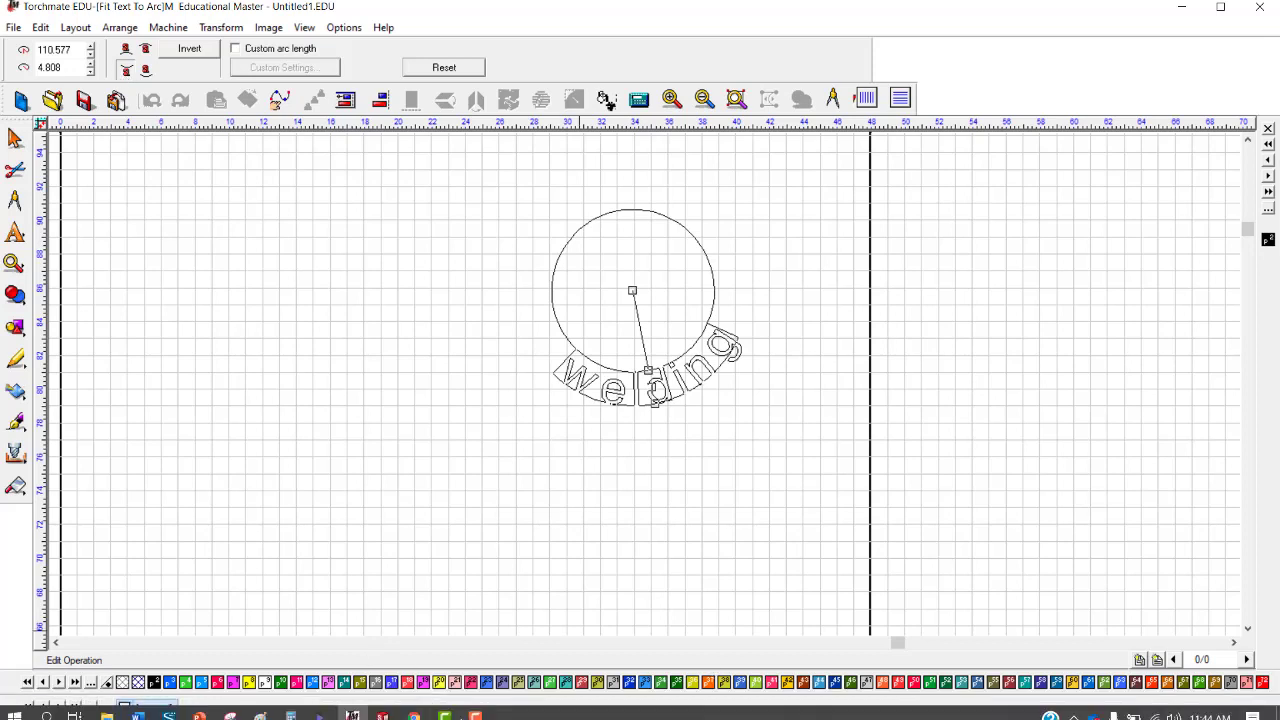
click(452, 711)
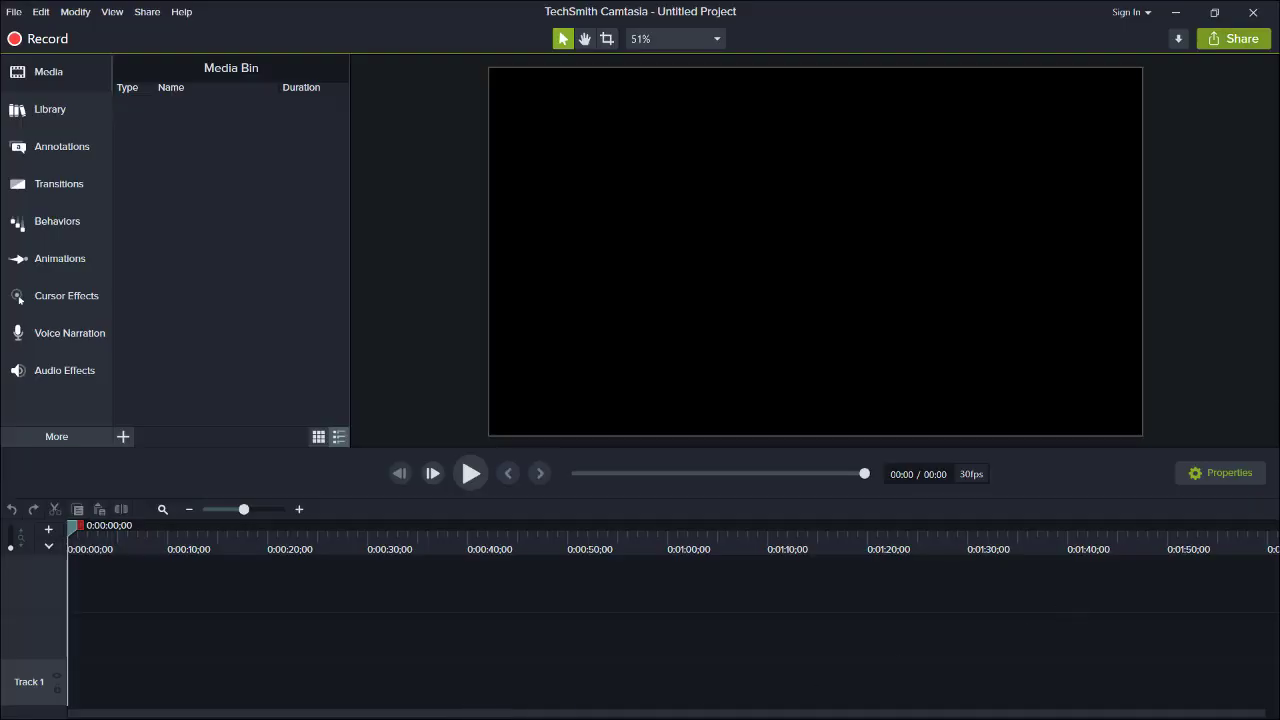